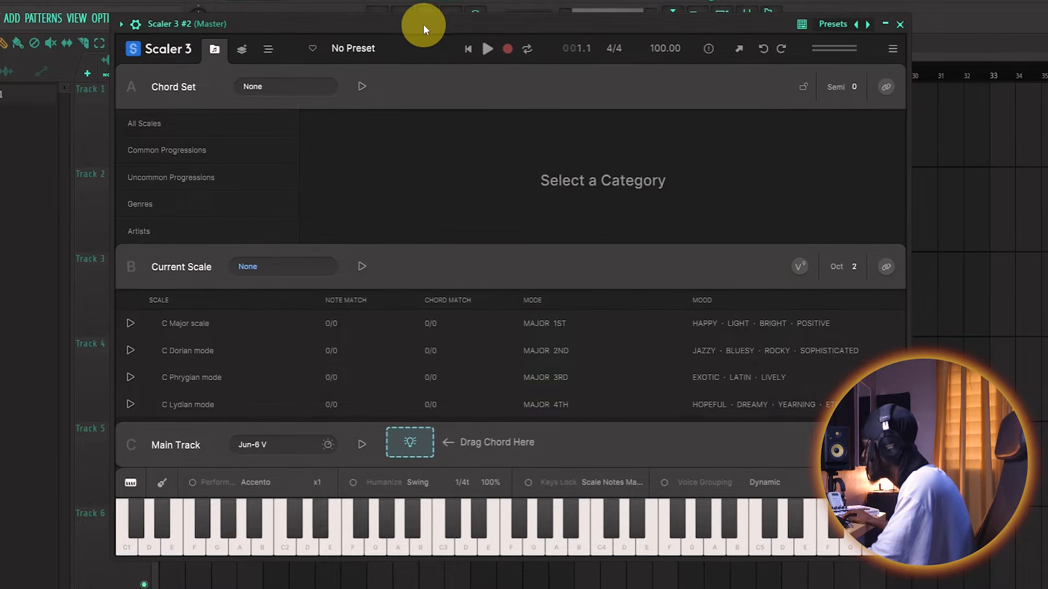
- Switch the recorder from Capture MIDI to Detect MIDI and start detecting the played chords into the chord set
{"action": "left_click_drag", "start_coordinate": [423, 24], "coordinate": [417, 24]}
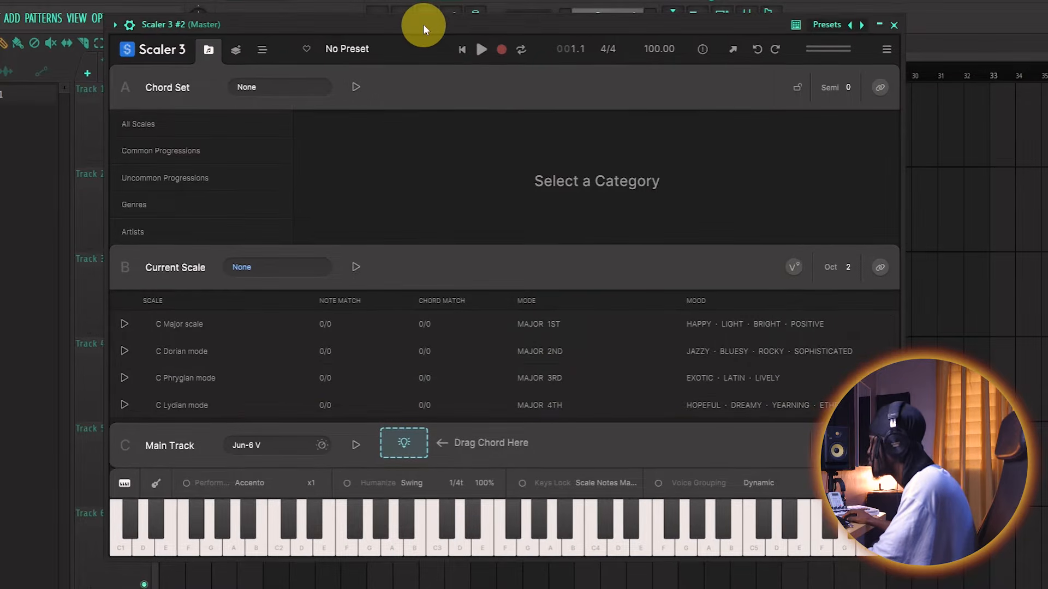
{"action": "left_click", "coordinate": [501, 52]}
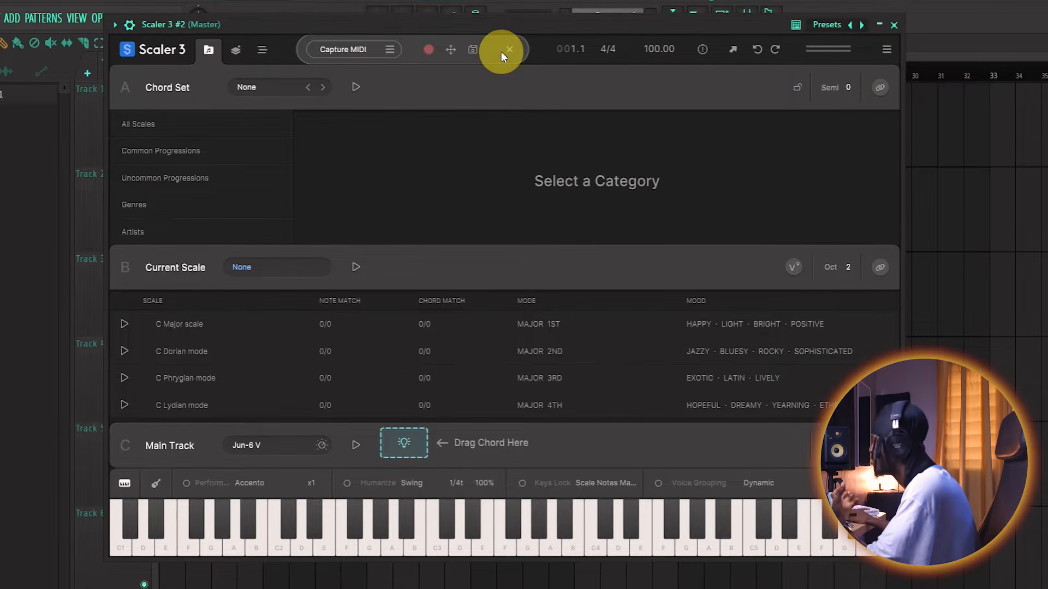
{"action": "left_click", "coordinate": [356, 55]}
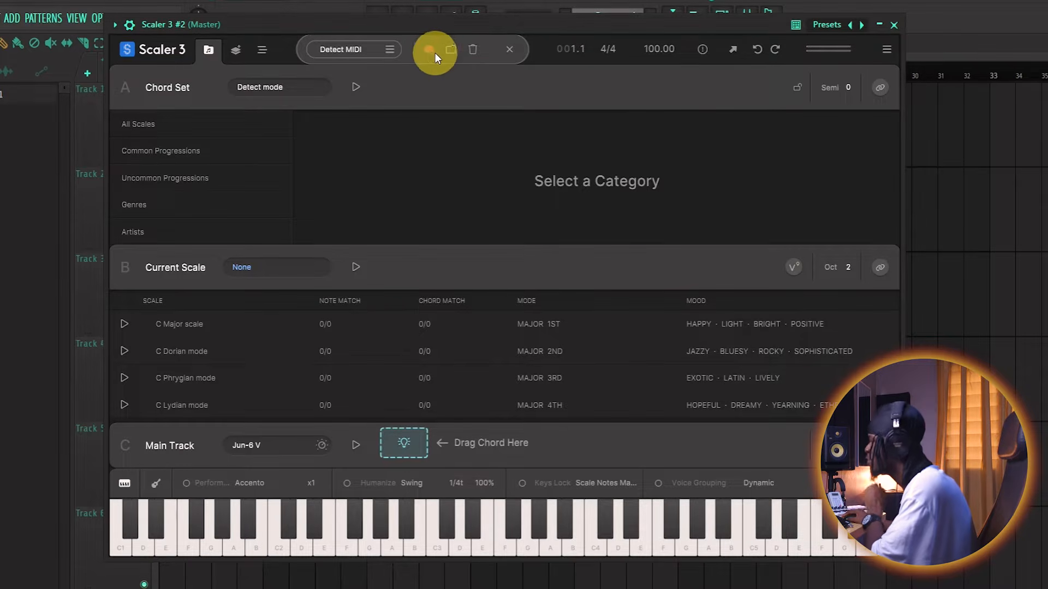
{"action": "left_click", "coordinate": [449, 52]}
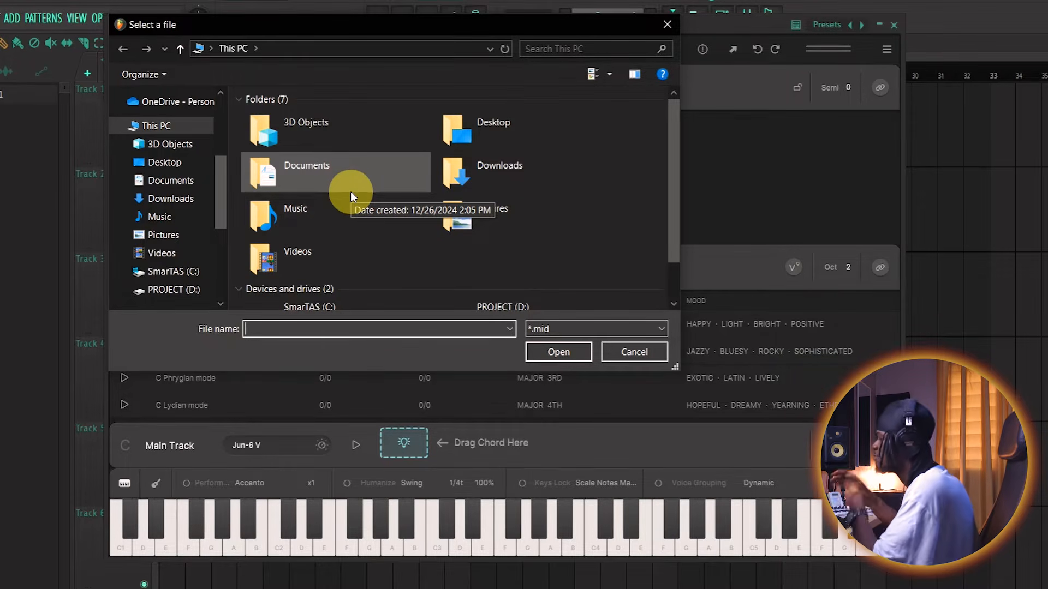
{"action": "left_click", "coordinate": [634, 353]}
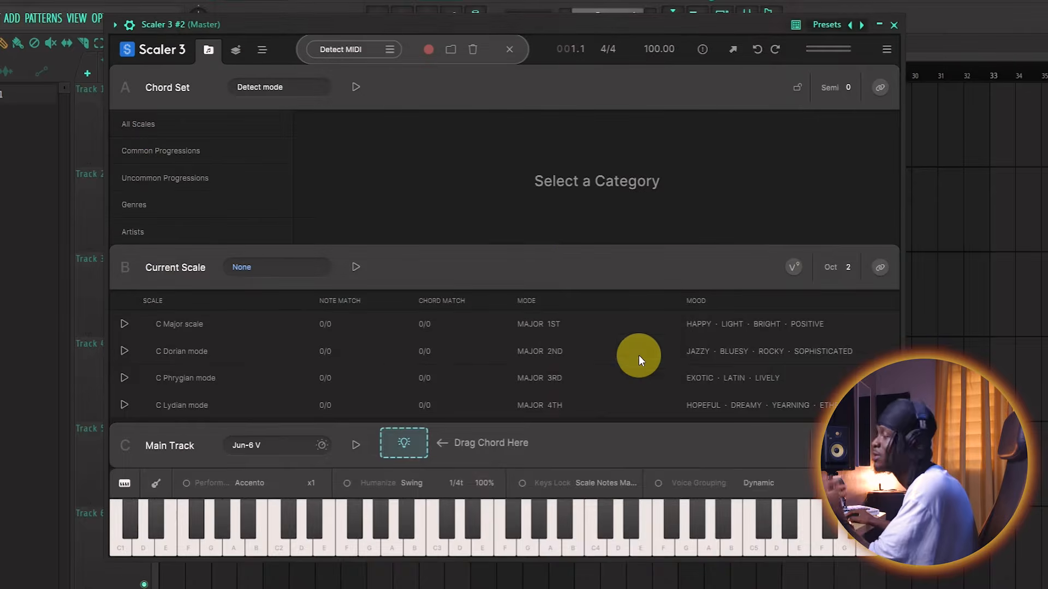
{"action": "left_click", "coordinate": [428, 49]}
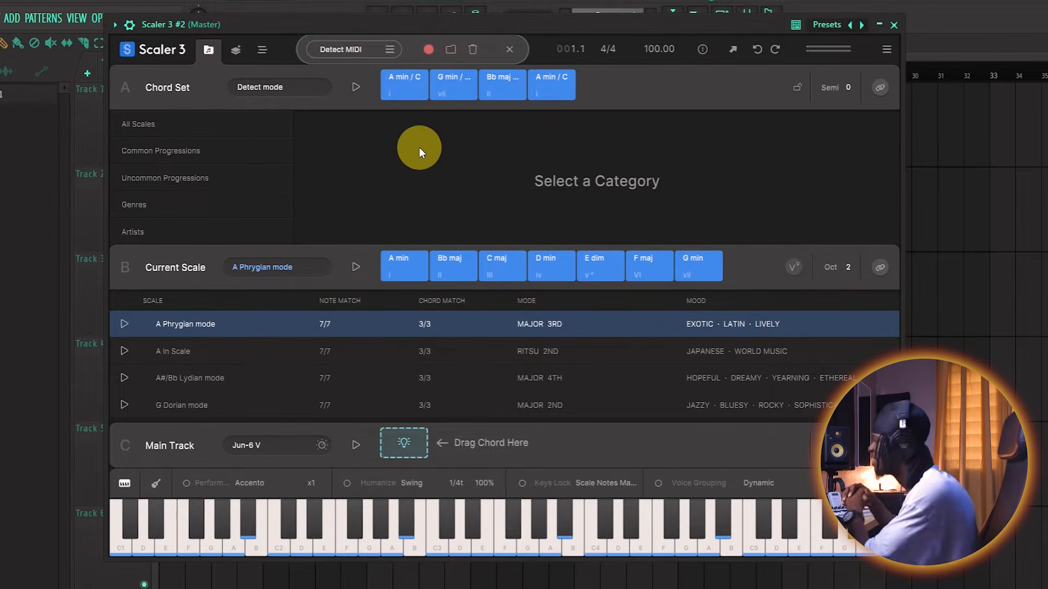
- Audition the first detected chords and the A Phrygian mode chords from A min through F maj
{"action": "left_click", "coordinate": [433, 74]}
{"action": "left_click", "coordinate": [393, 85]}
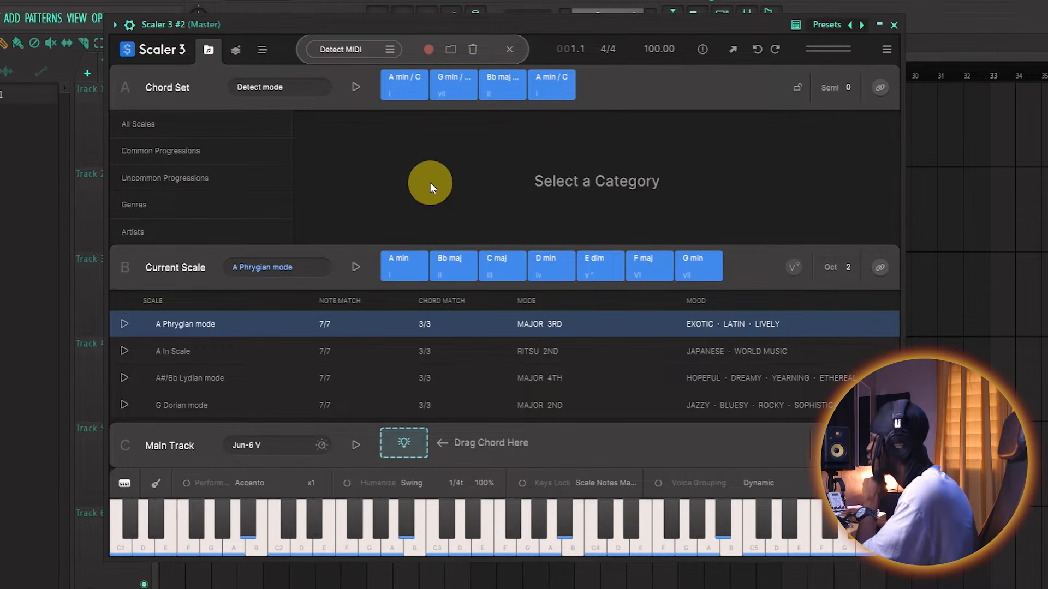
{"action": "left_click", "coordinate": [403, 281]}
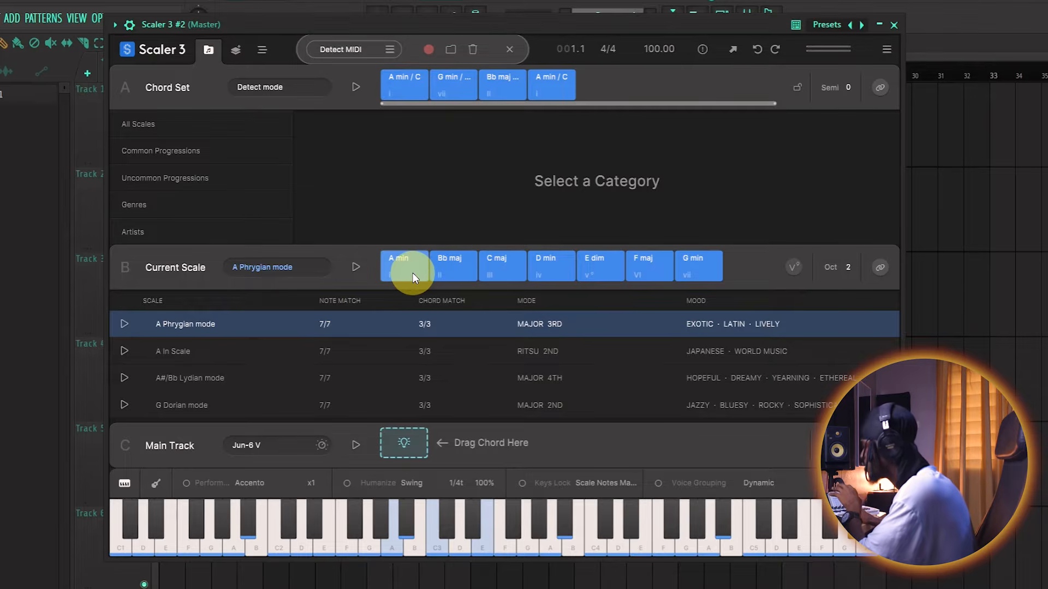
{"action": "left_click", "coordinate": [466, 271]}
{"action": "left_click", "coordinate": [546, 269]}
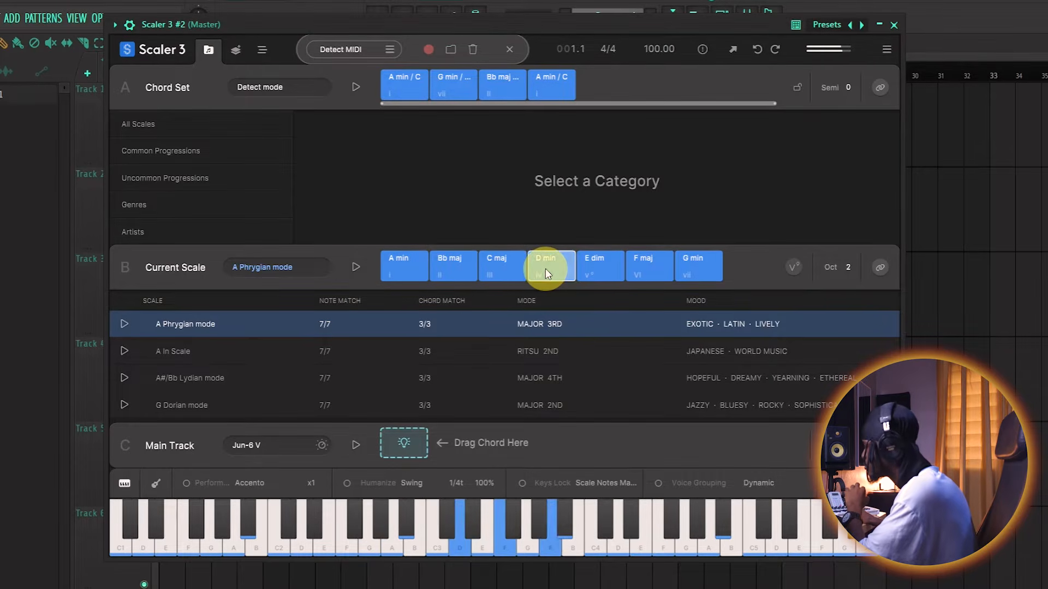
{"action": "left_click", "coordinate": [495, 269]}
{"action": "left_click", "coordinate": [648, 274]}
{"action": "left_click", "coordinate": [602, 261]}
{"action": "left_click", "coordinate": [638, 276]}
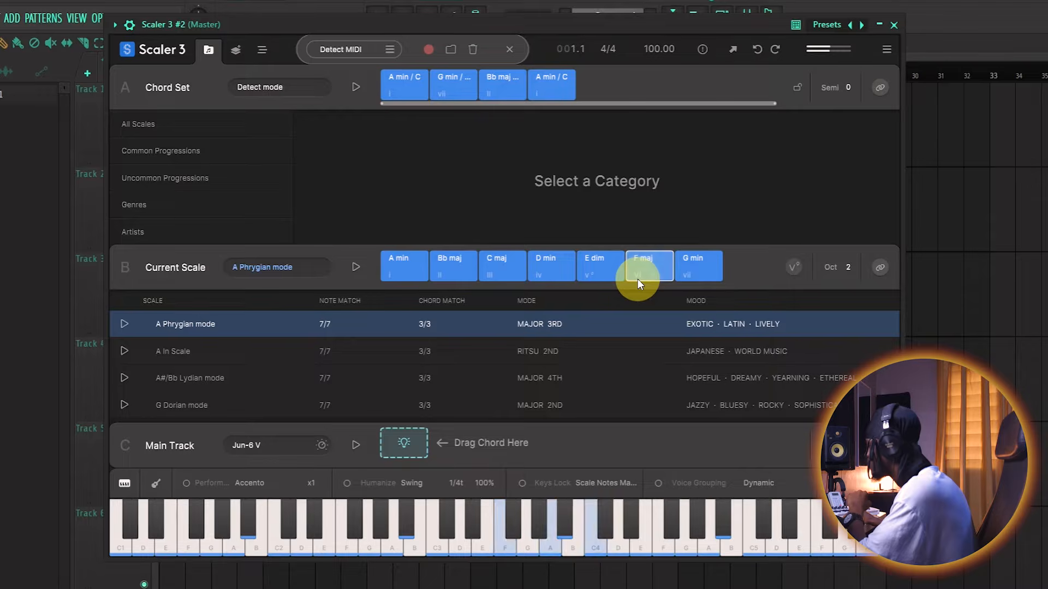
- Play the four detected chords of the chord set in order
{"action": "left_click", "coordinate": [407, 88]}
{"action": "left_click", "coordinate": [447, 85]}
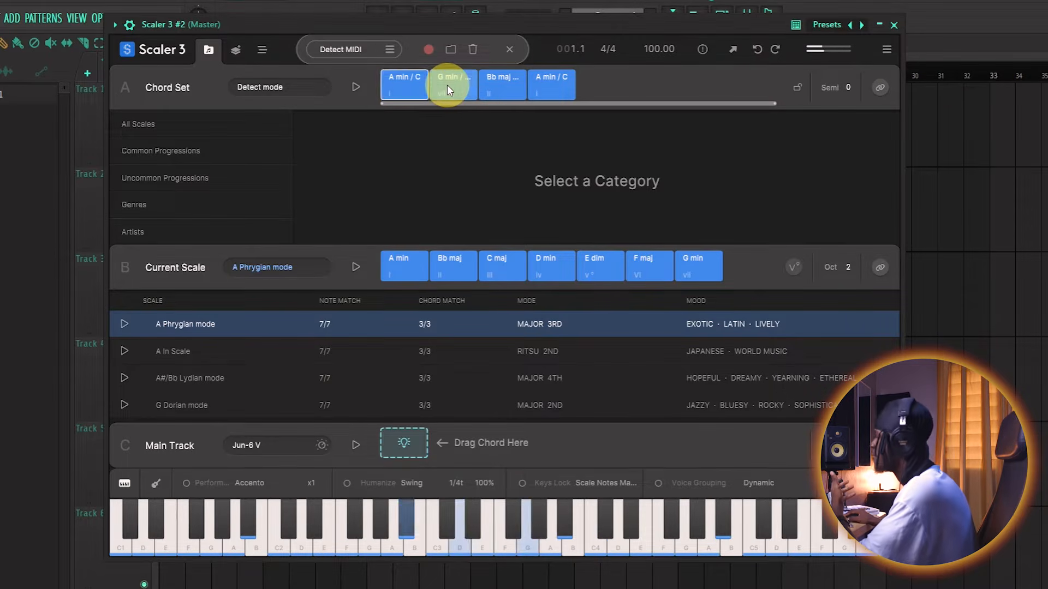
{"action": "left_click", "coordinate": [505, 89]}
{"action": "left_click", "coordinate": [538, 85]}
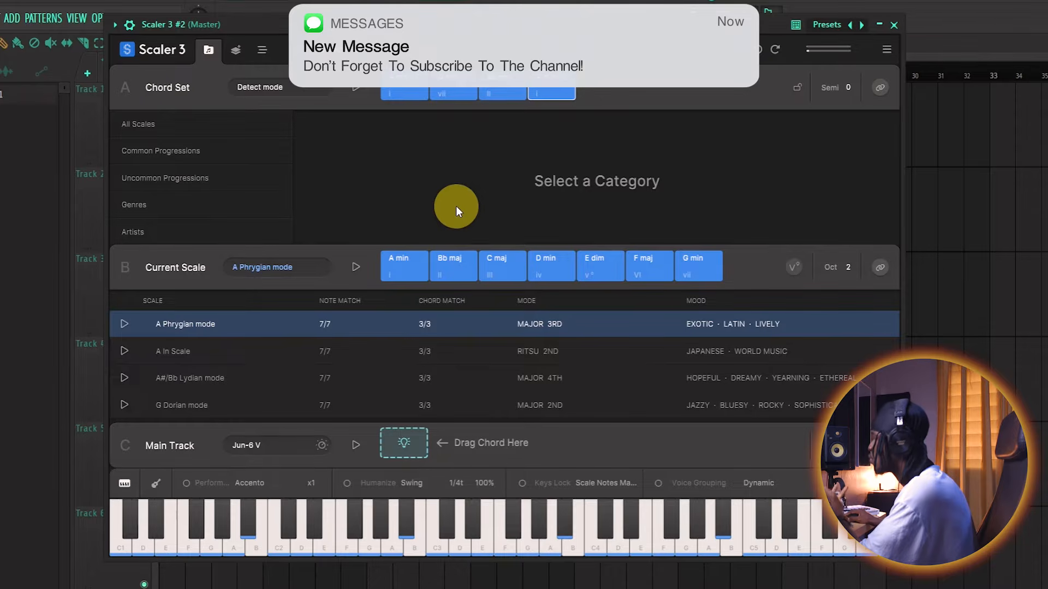
- Browse the matching scales and set the current scale to F Major
{"action": "left_click", "coordinate": [434, 257]}
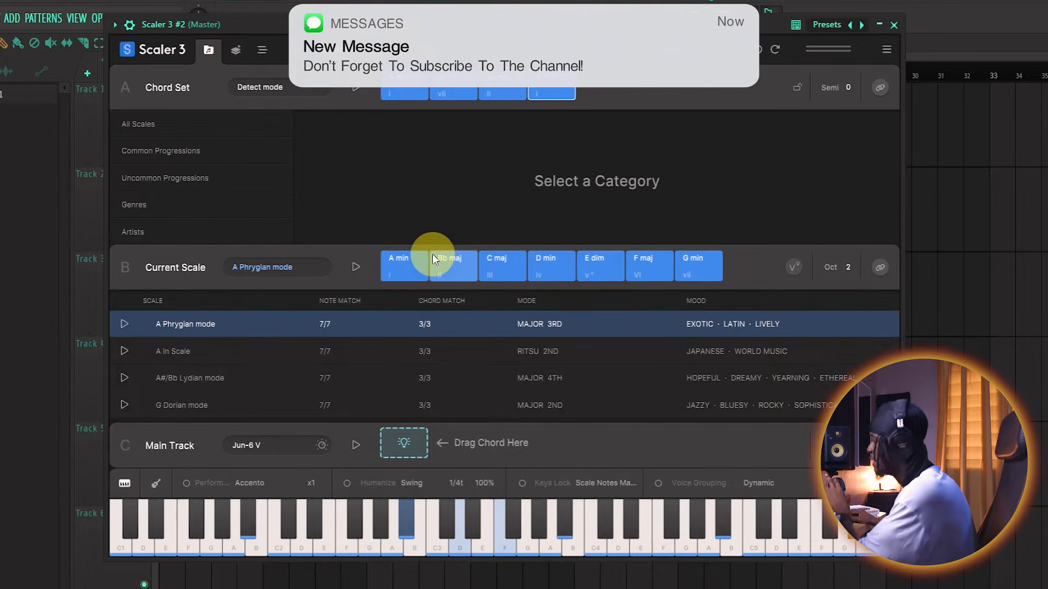
{"action": "scroll", "coordinate": [221, 388], "scroll_direction": "down", "scroll_amount": 1}
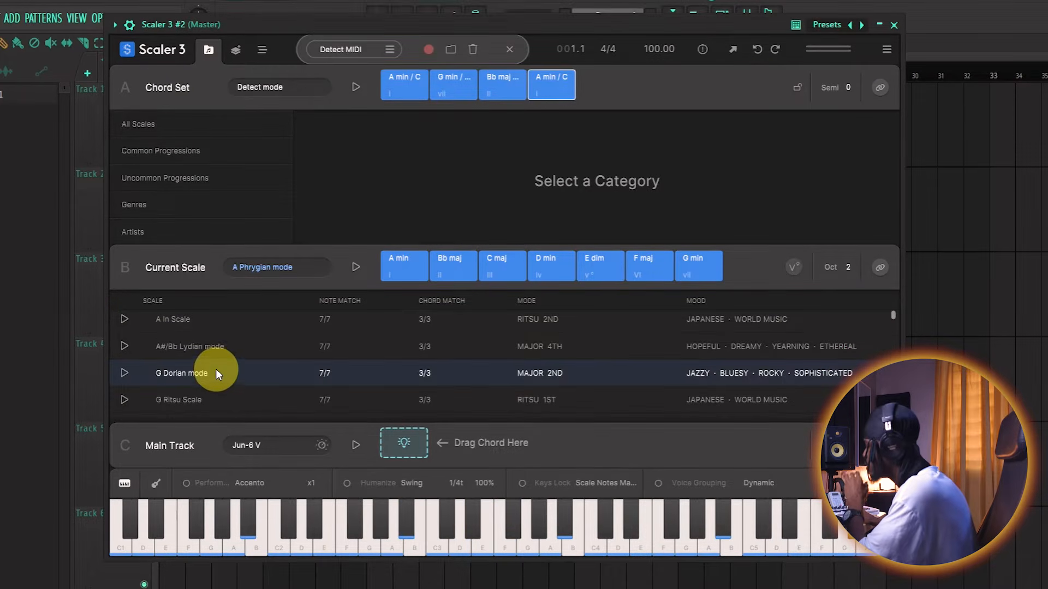
{"action": "scroll", "coordinate": [216, 373], "scroll_direction": "down", "scroll_amount": 1}
{"action": "left_click", "coordinate": [405, 273]}
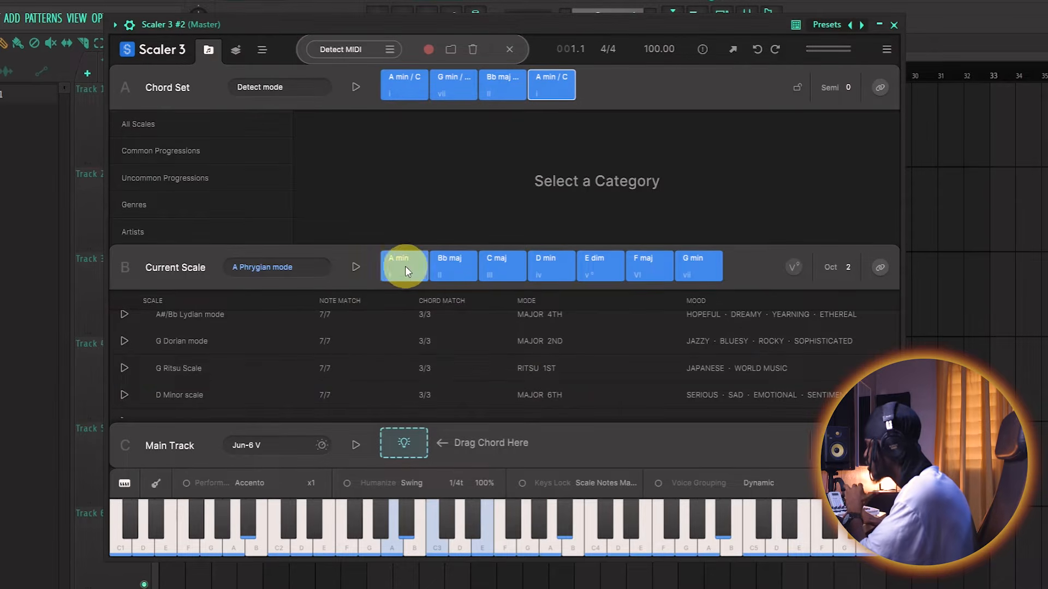
{"action": "scroll", "coordinate": [329, 357], "scroll_direction": "down", "scroll_amount": 2}
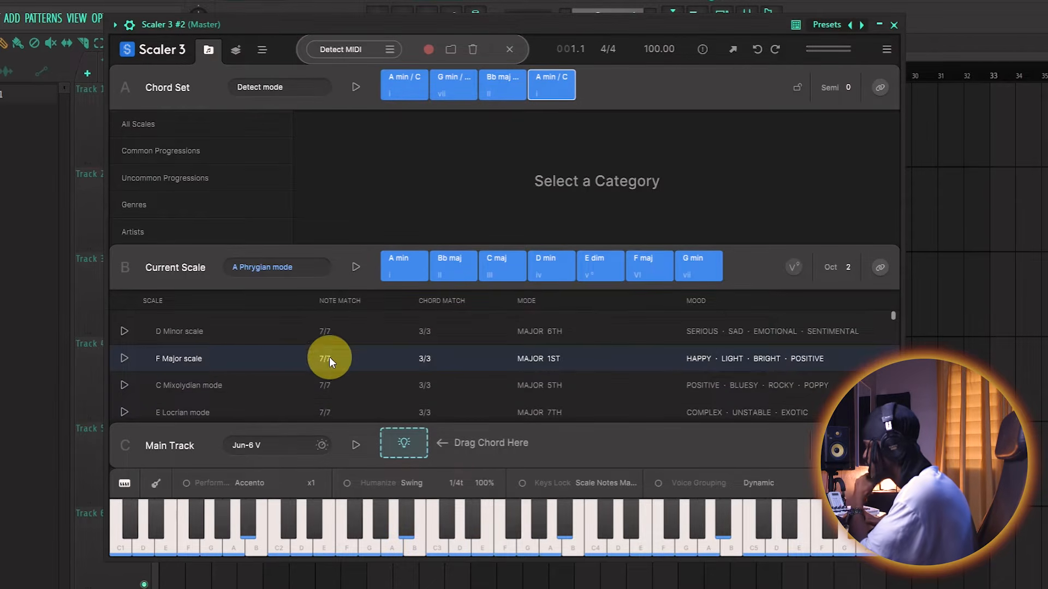
{"action": "left_click", "coordinate": [196, 359]}
- Audition the F Major scale chords F maj, G min, A min and Bb maj, and replay the first detected chord for comparison
{"action": "left_click", "coordinate": [403, 269]}
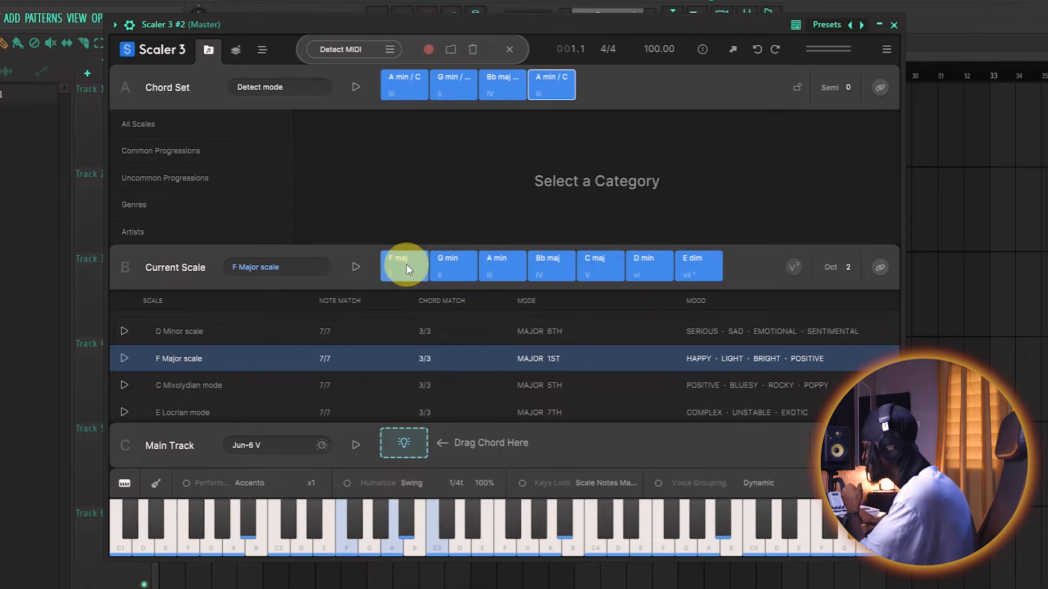
{"action": "left_click", "coordinate": [448, 263]}
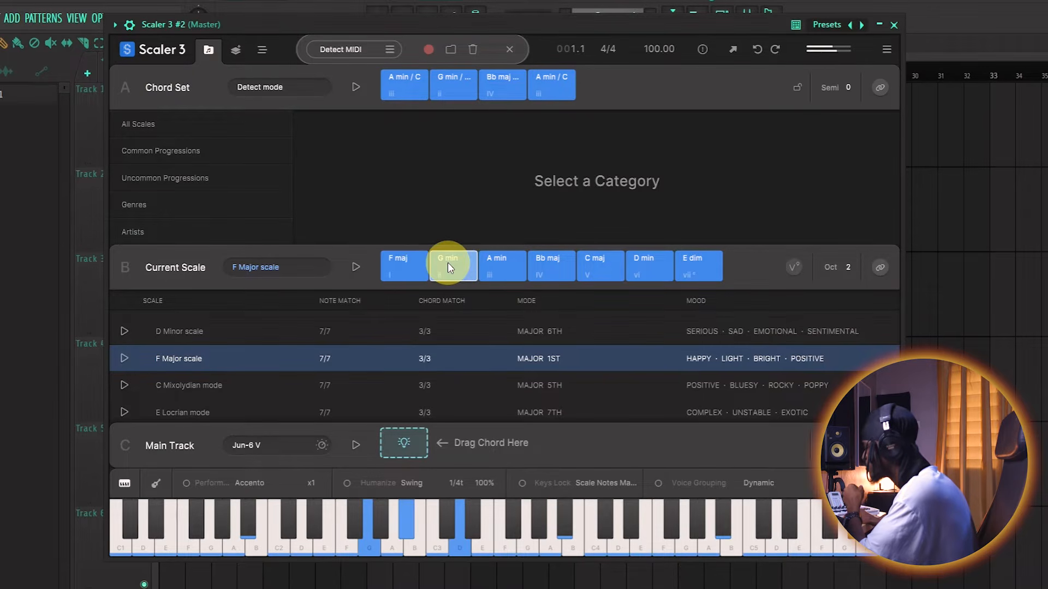
{"action": "left_click", "coordinate": [493, 270]}
{"action": "left_click", "coordinate": [556, 273]}
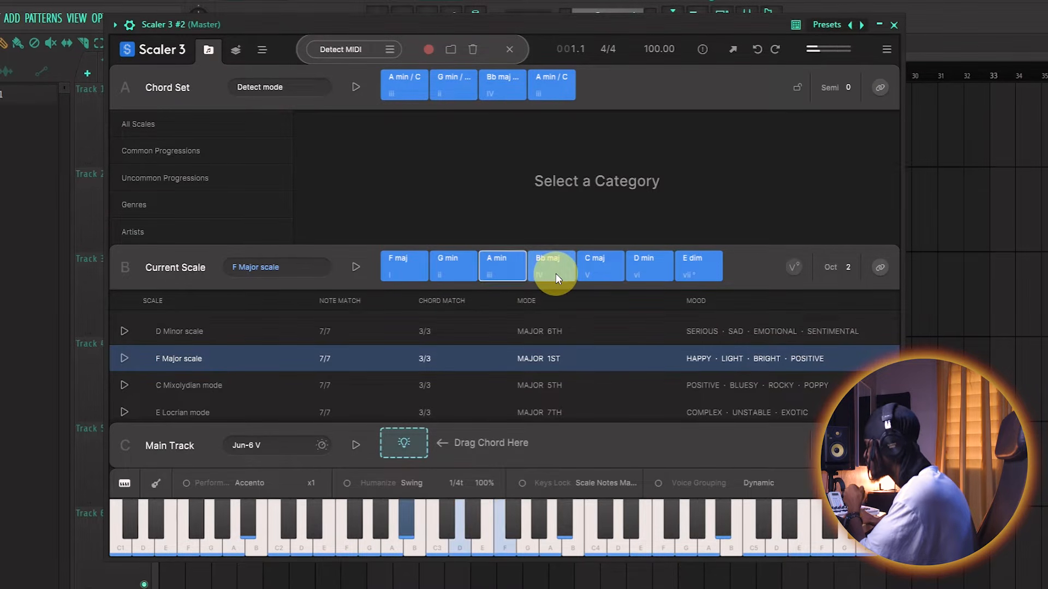
{"action": "left_click", "coordinate": [556, 273]}
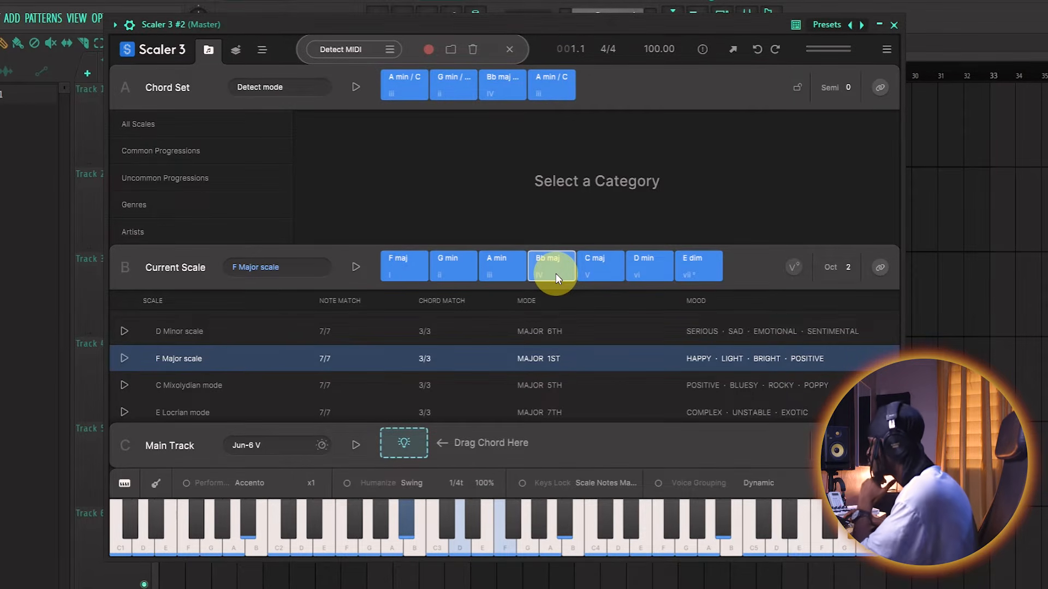
{"action": "left_click", "coordinate": [409, 86]}
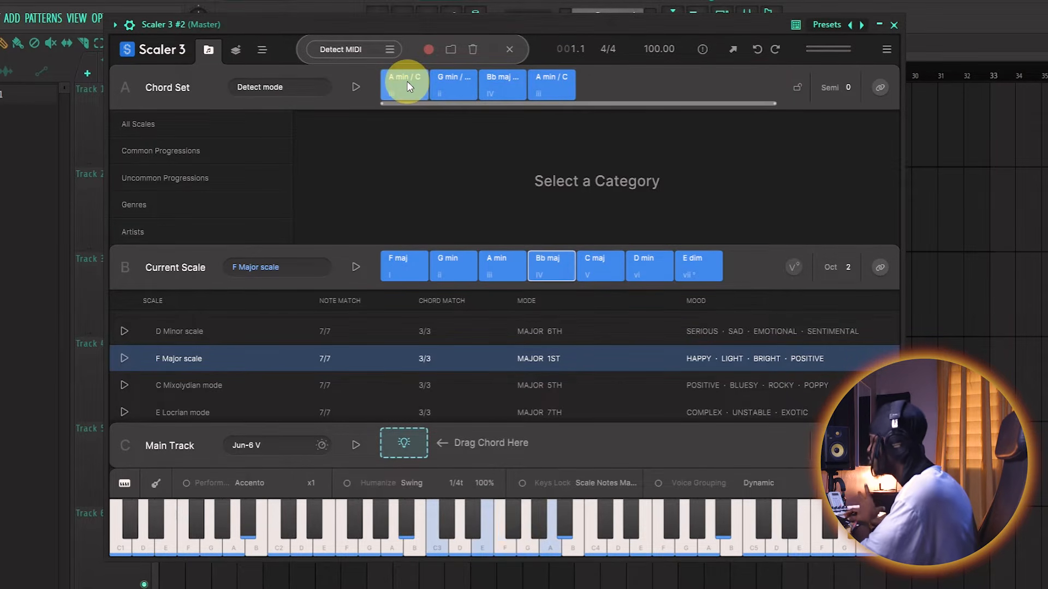
{"action": "left_click", "coordinate": [417, 260]}
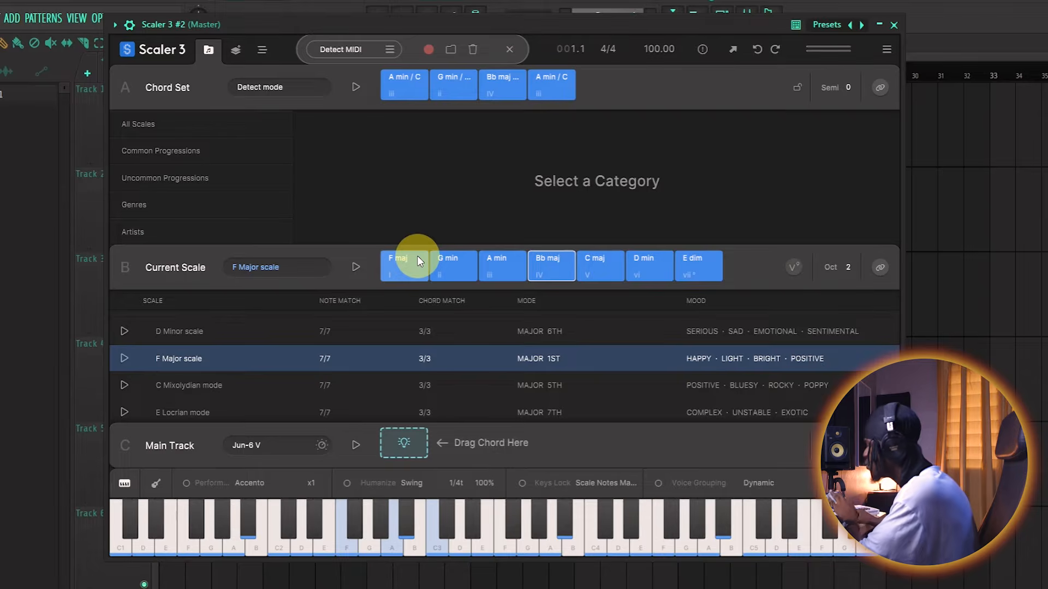
- Open the chord suggestions for the main track and audition F maj, D min, G min and C maj in different orders
{"action": "left_click", "coordinate": [405, 442]}
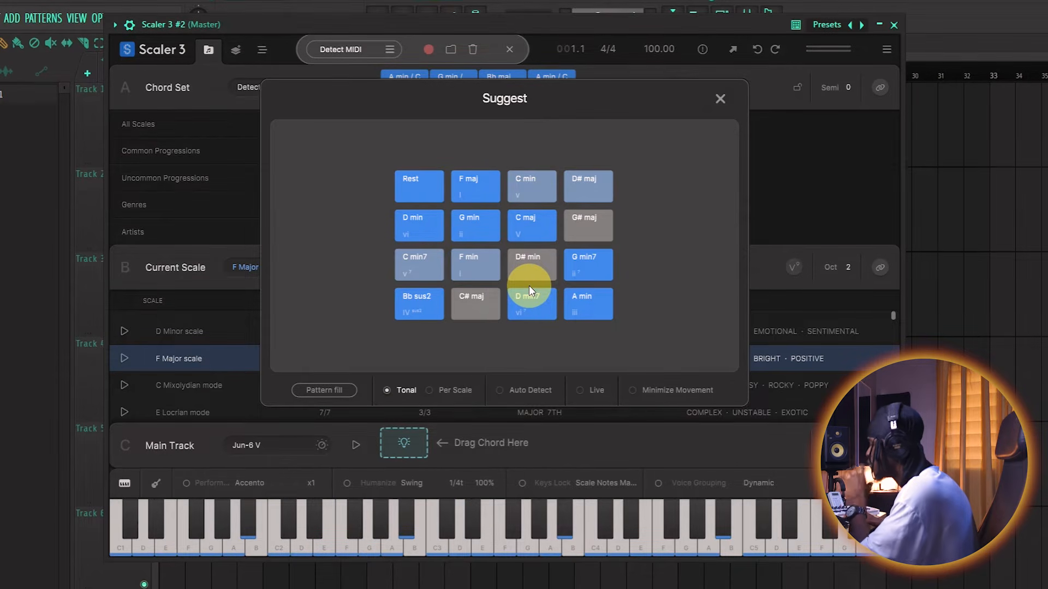
{"action": "left_click", "coordinate": [473, 183]}
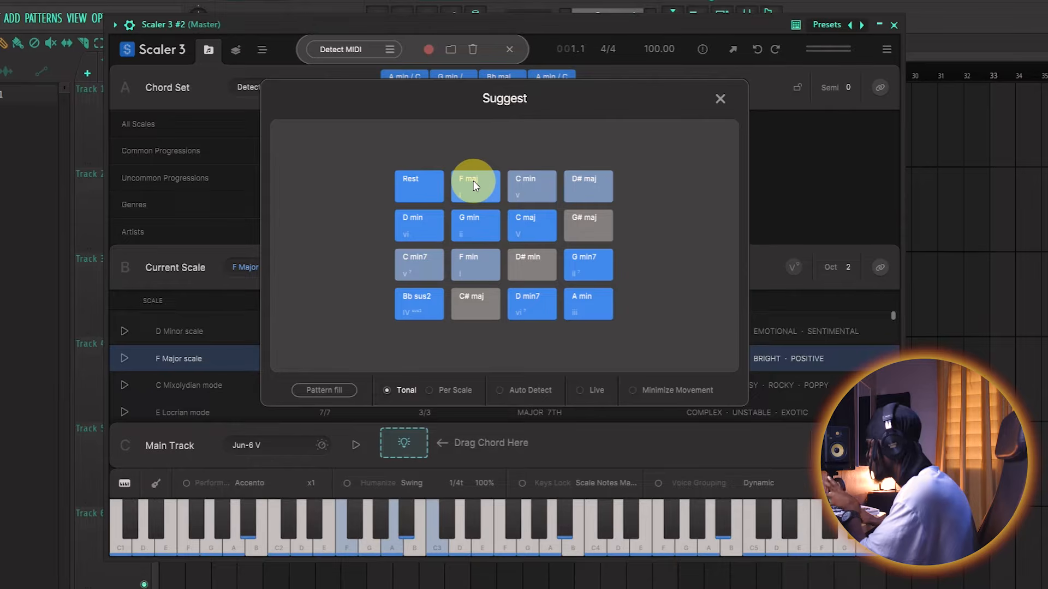
{"action": "left_click", "coordinate": [473, 181]}
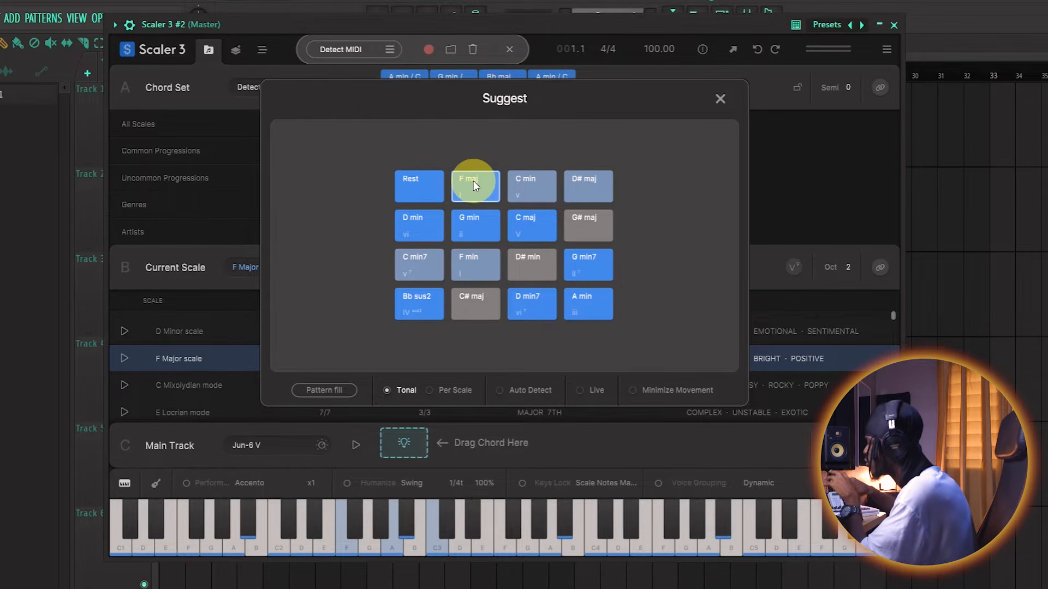
{"action": "left_click", "coordinate": [473, 181]}
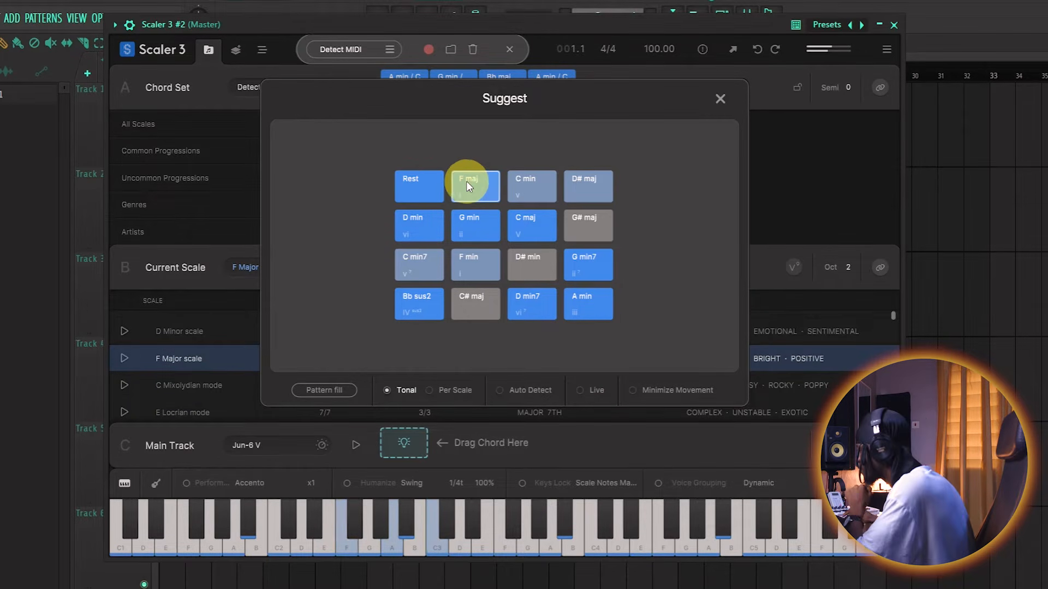
{"action": "left_click", "coordinate": [410, 238]}
{"action": "left_click", "coordinate": [466, 222]}
{"action": "left_click", "coordinate": [541, 229]}
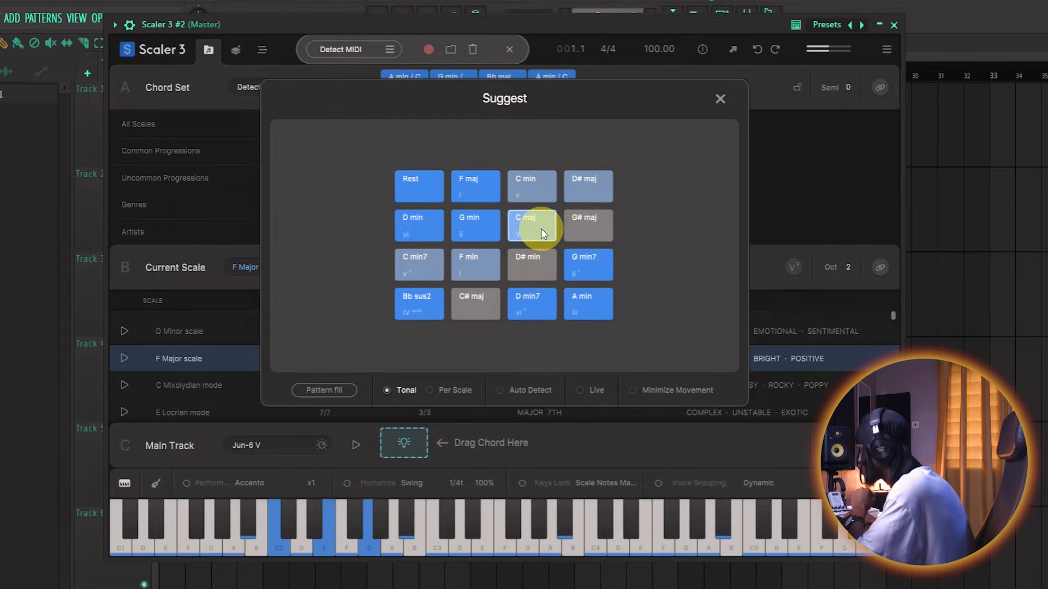
{"action": "left_click", "coordinate": [478, 187]}
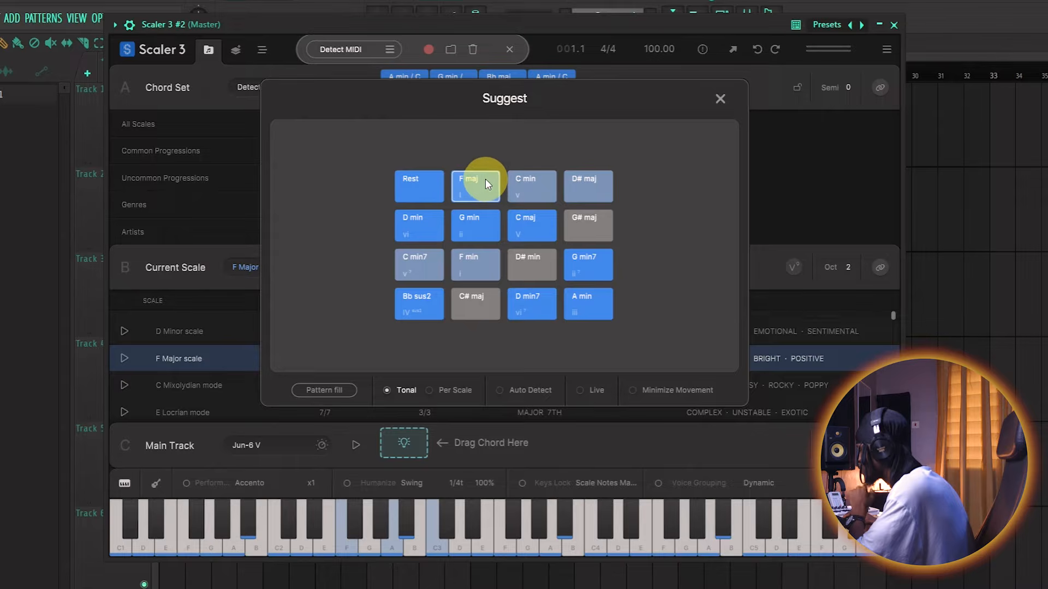
{"action": "left_click", "coordinate": [415, 225]}
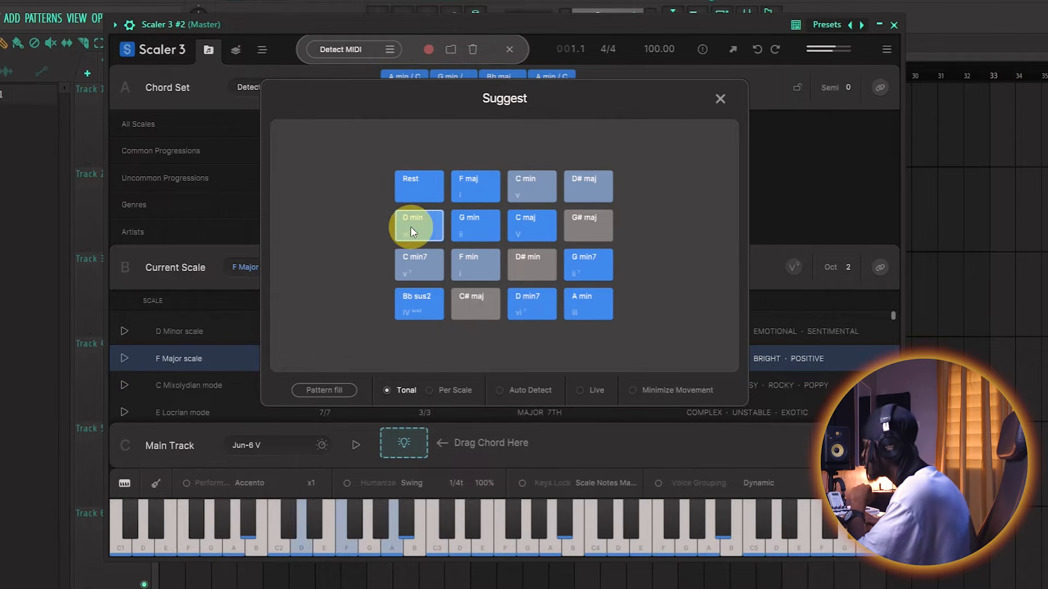
{"action": "left_click", "coordinate": [466, 223]}
{"action": "left_click", "coordinate": [471, 190]}
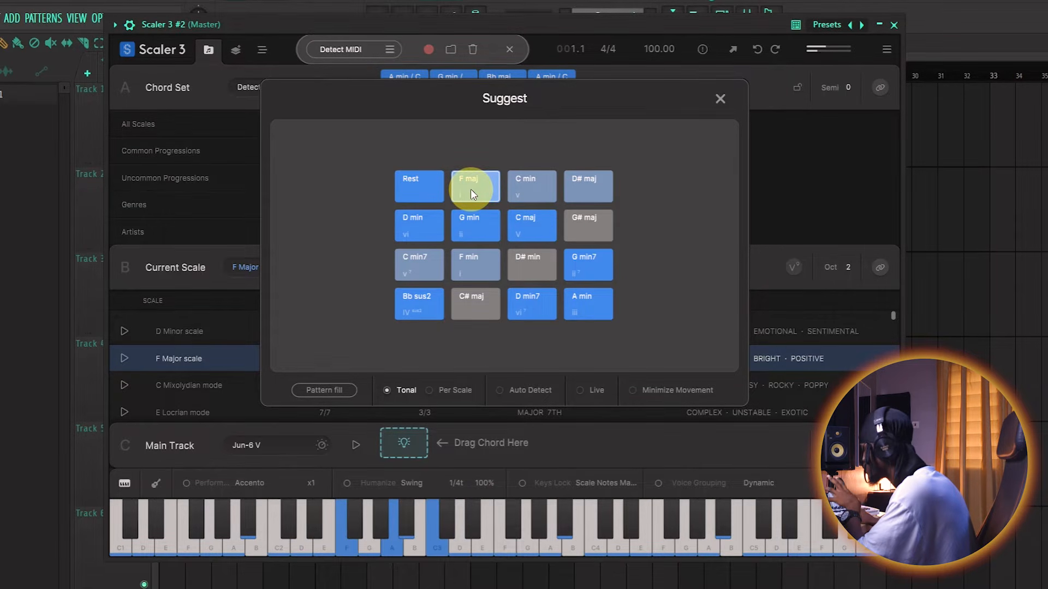
{"action": "left_click", "coordinate": [422, 224]}
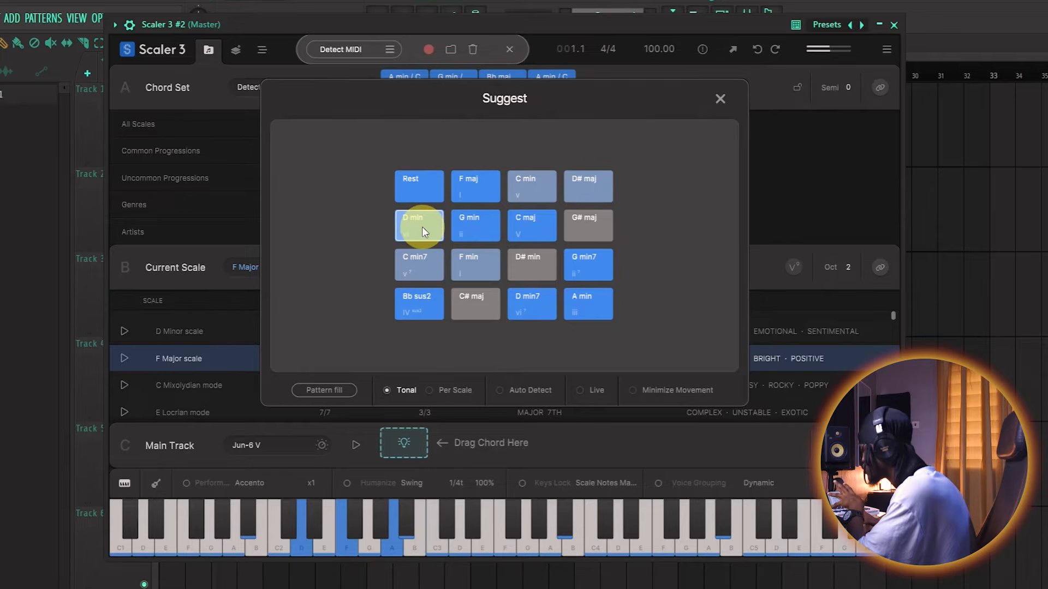
{"action": "left_click", "coordinate": [468, 229]}
{"action": "left_click", "coordinate": [535, 235]}
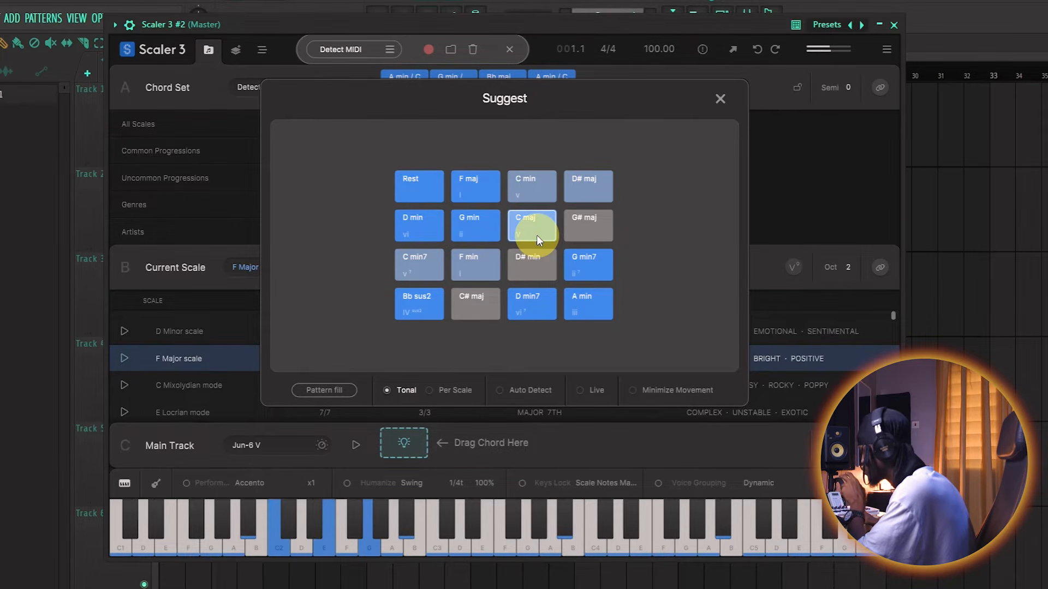
- Fill the main track with the suggested chords F maj, D min, G min, F maj and C maj, in that order
{"action": "left_click_drag", "start_coordinate": [494, 196], "coordinate": [409, 442]}
{"action": "left_click_drag", "start_coordinate": [483, 213], "coordinate": [458, 439]}
{"action": "left_click", "coordinate": [430, 217]}
{"action": "left_click", "coordinate": [471, 229]}
{"action": "left_click_drag", "start_coordinate": [471, 229], "coordinate": [501, 444]}
{"action": "left_click", "coordinate": [466, 189]}
{"action": "left_click_drag", "start_coordinate": [466, 190], "coordinate": [551, 443]}
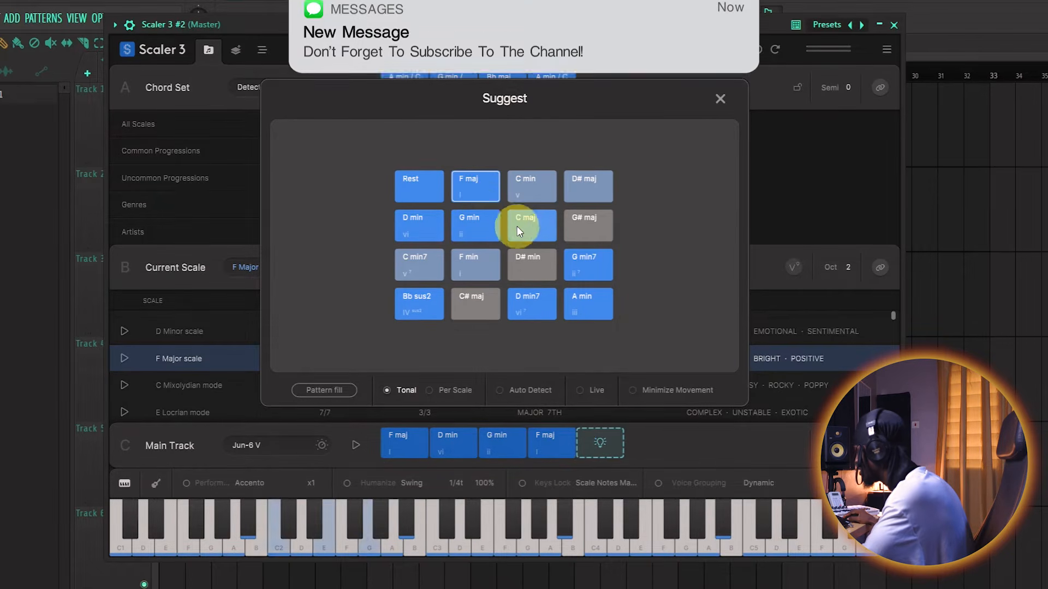
{"action": "left_click", "coordinate": [479, 197]}
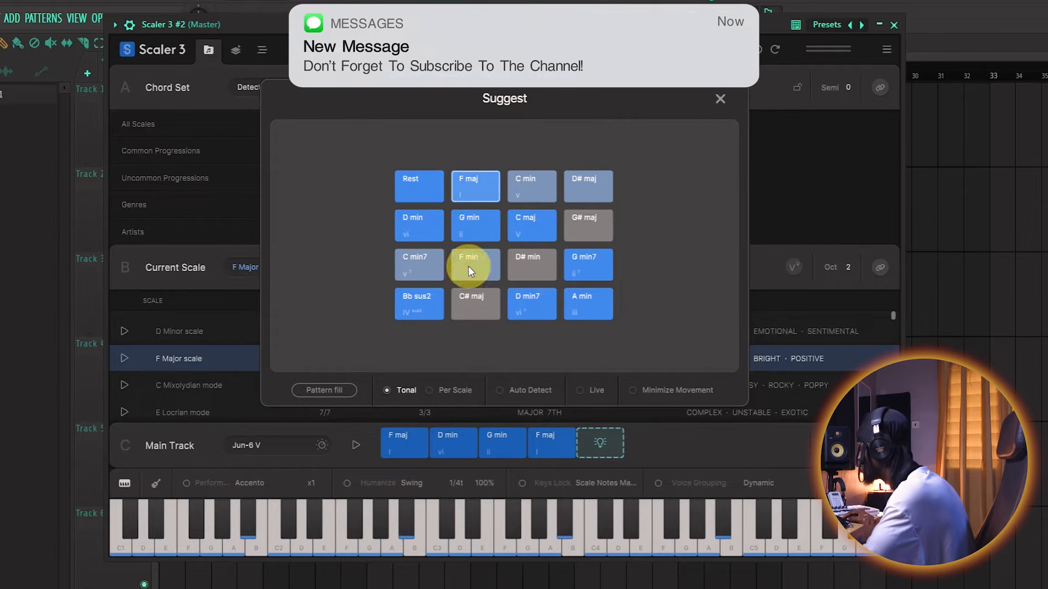
{"action": "left_click", "coordinate": [533, 228]}
{"action": "left_click_drag", "start_coordinate": [531, 227], "coordinate": [603, 447]}
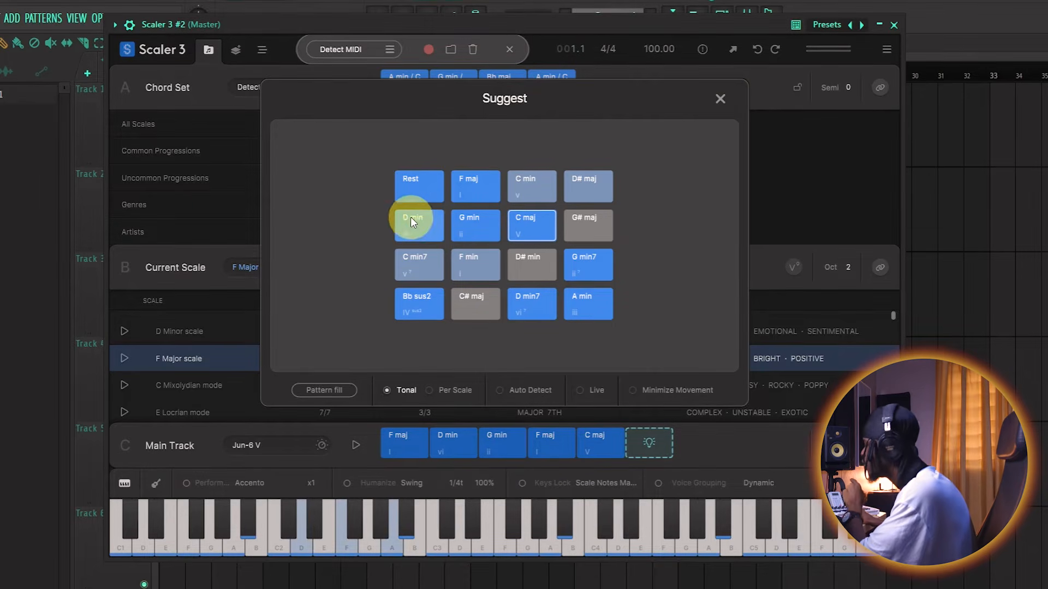
- Audition the suggested chords F min, D# min, D min and F maj for the main track's next slot
{"action": "left_click", "coordinate": [459, 270]}
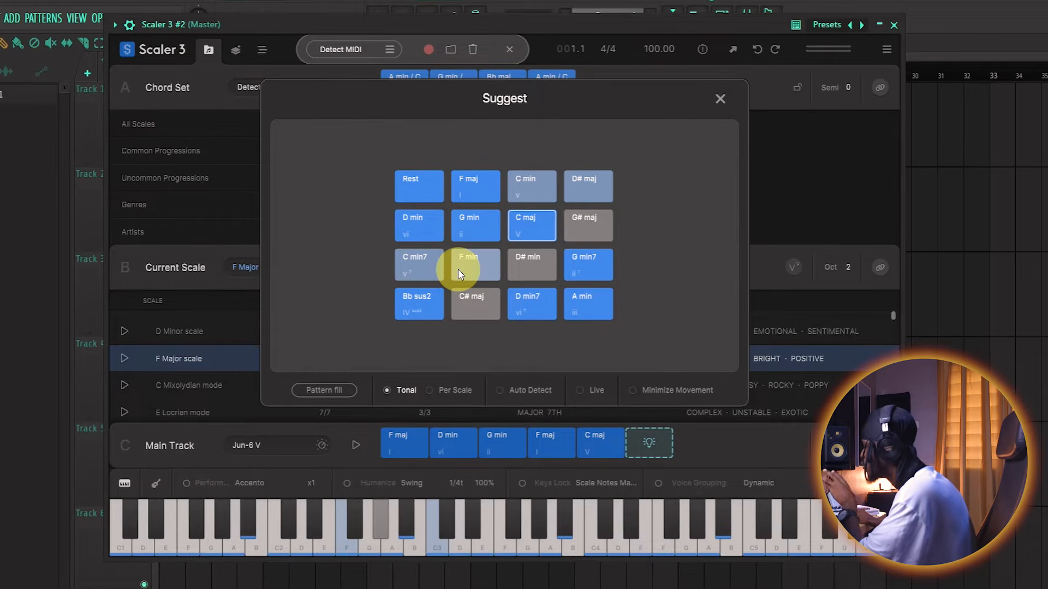
{"action": "left_click", "coordinate": [531, 274]}
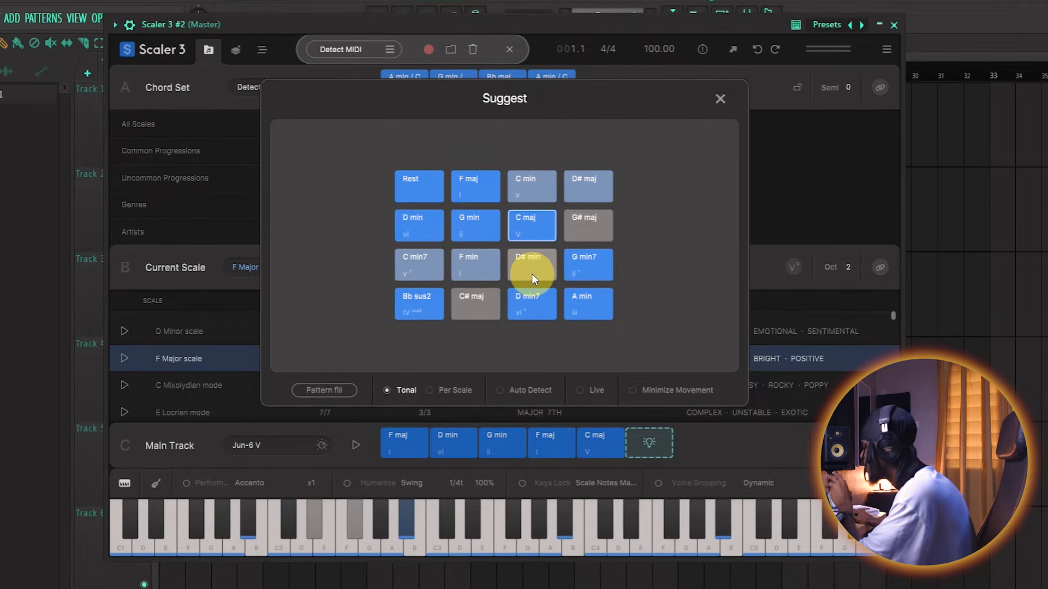
{"action": "left_click", "coordinate": [436, 217]}
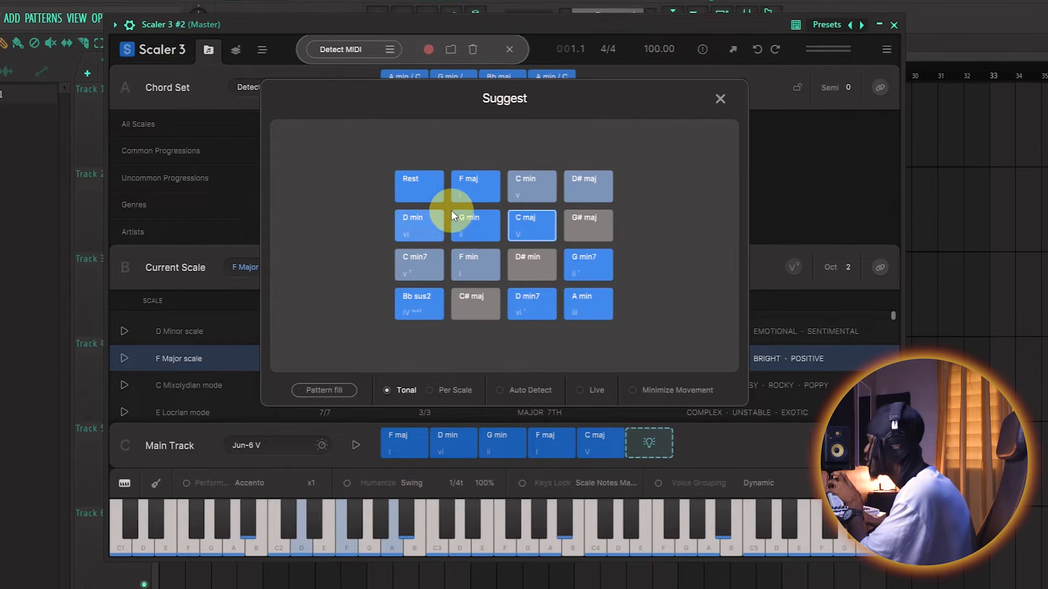
{"action": "left_click", "coordinate": [479, 191]}
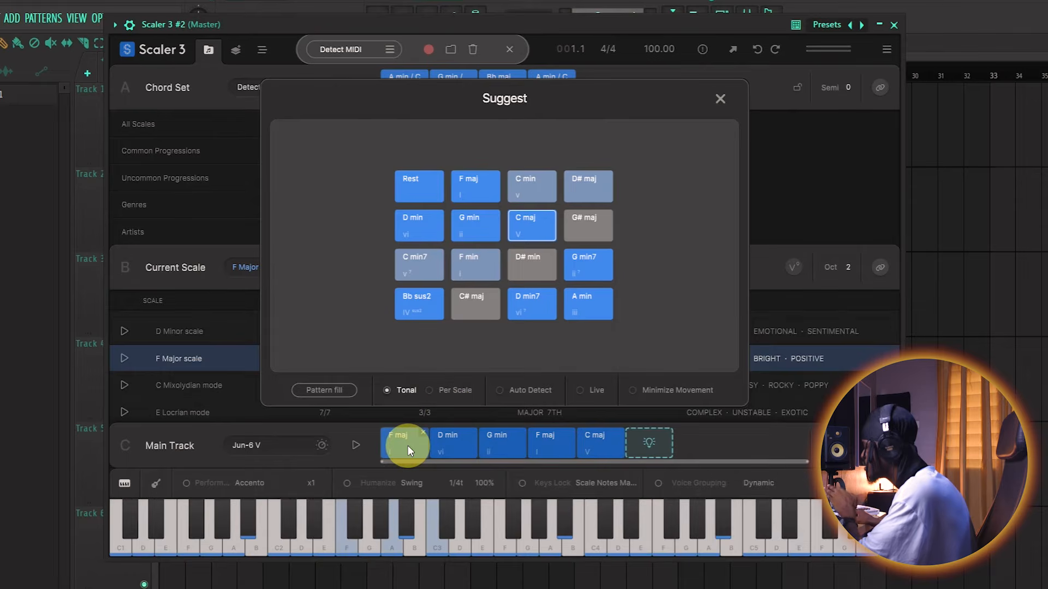
- Bring up the chord suggestions for the main track's D min chord and audition G maj and G min
{"action": "left_click", "coordinate": [457, 452]}
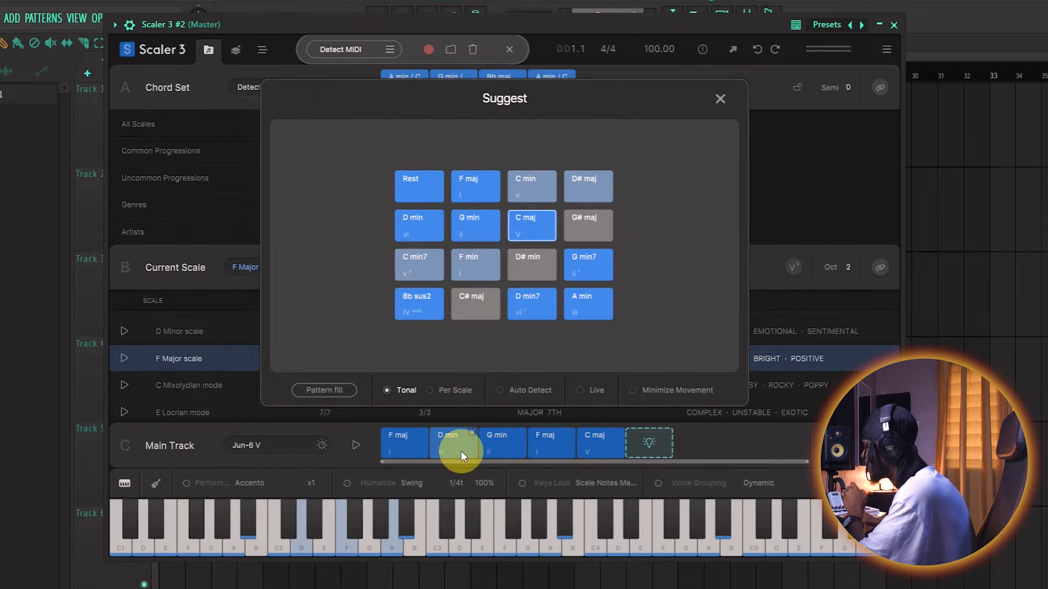
{"action": "left_click", "coordinate": [461, 451]}
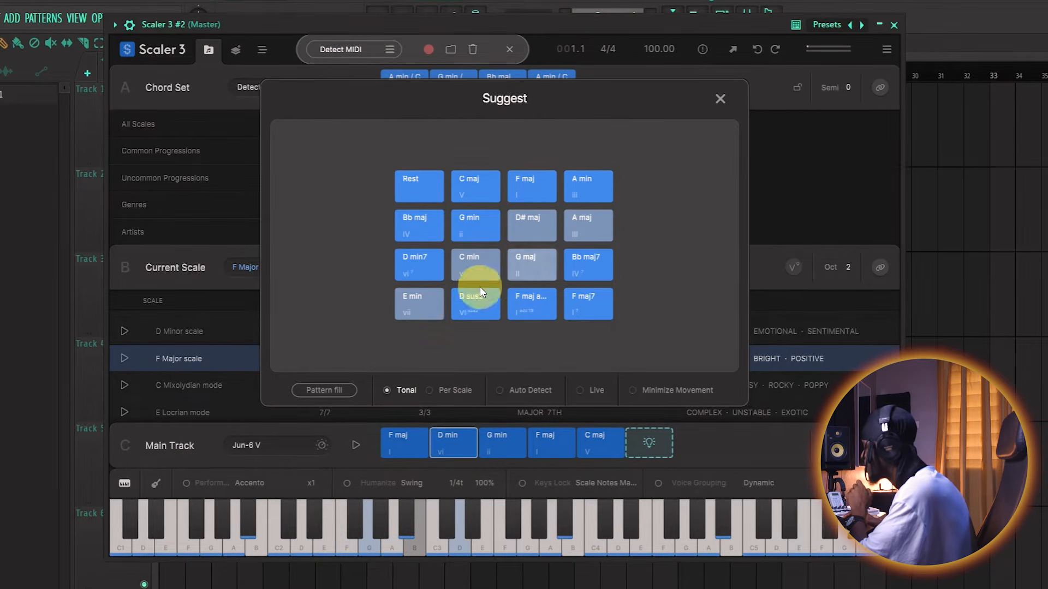
{"action": "left_click", "coordinate": [489, 228]}
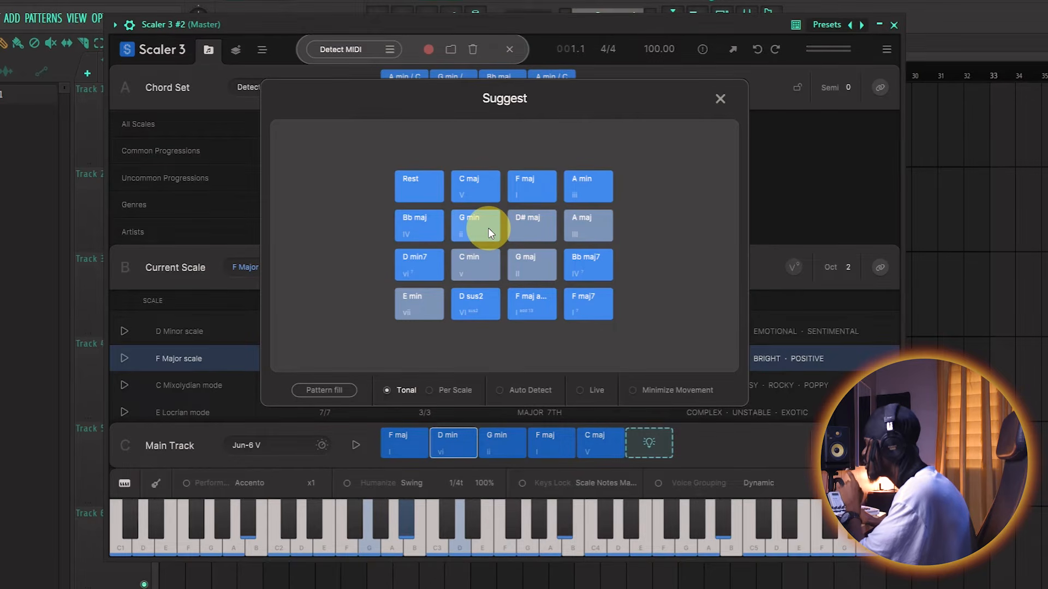
{"action": "left_click", "coordinate": [544, 259]}
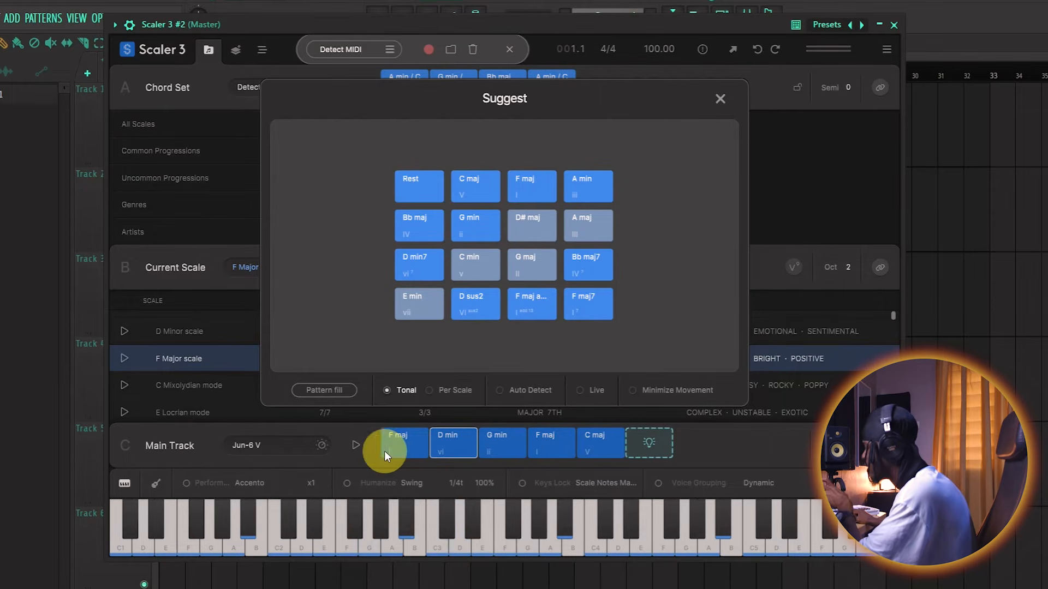
- Bring up the suggestions for the main track's first F maj chord, audition D min and G min, and close the suggestions
{"action": "left_click", "coordinate": [403, 451]}
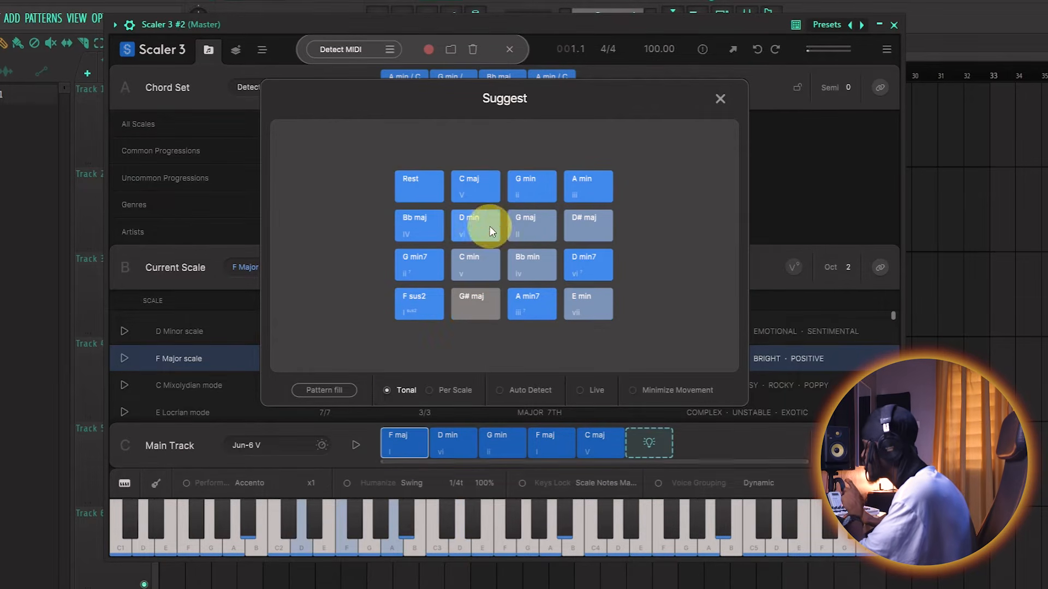
{"action": "left_click", "coordinate": [553, 214]}
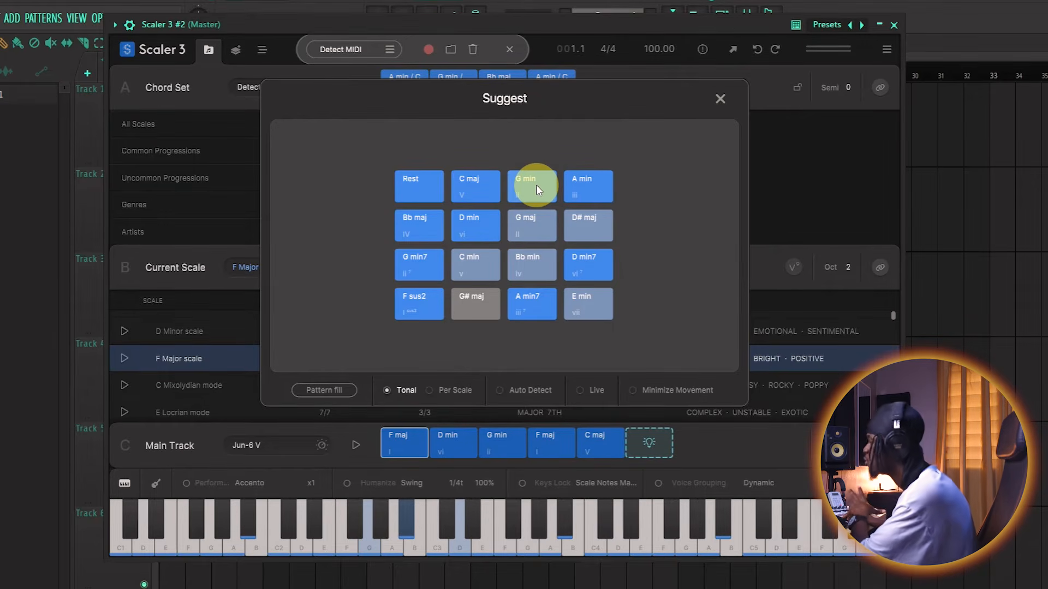
{"action": "left_click", "coordinate": [720, 97]}
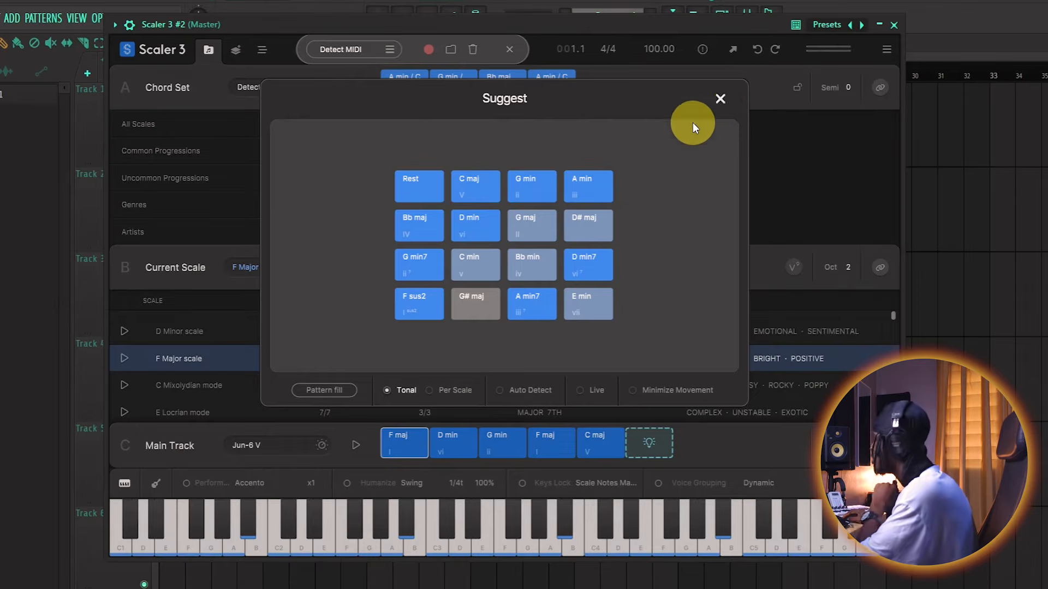